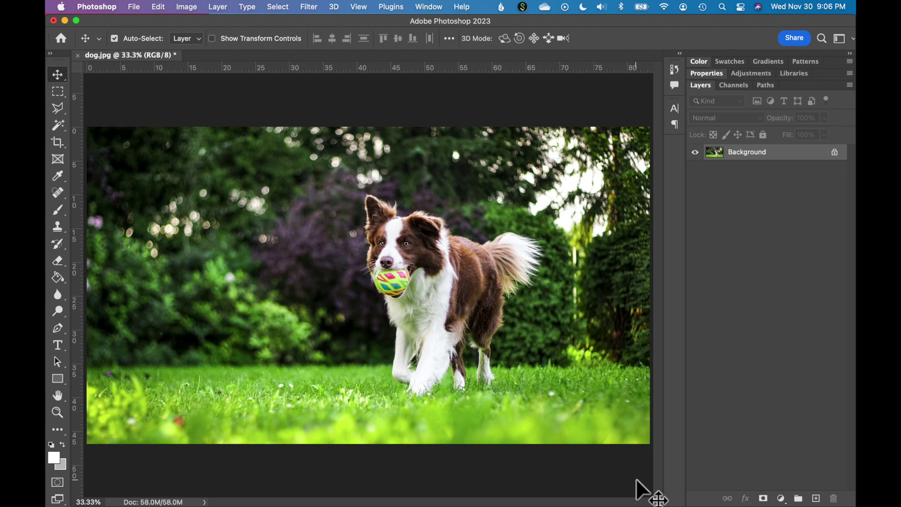
# - Open the Image Size dialog and enter 300 pixels/inch in the Resolution field
pyautogui.click(186, 7)
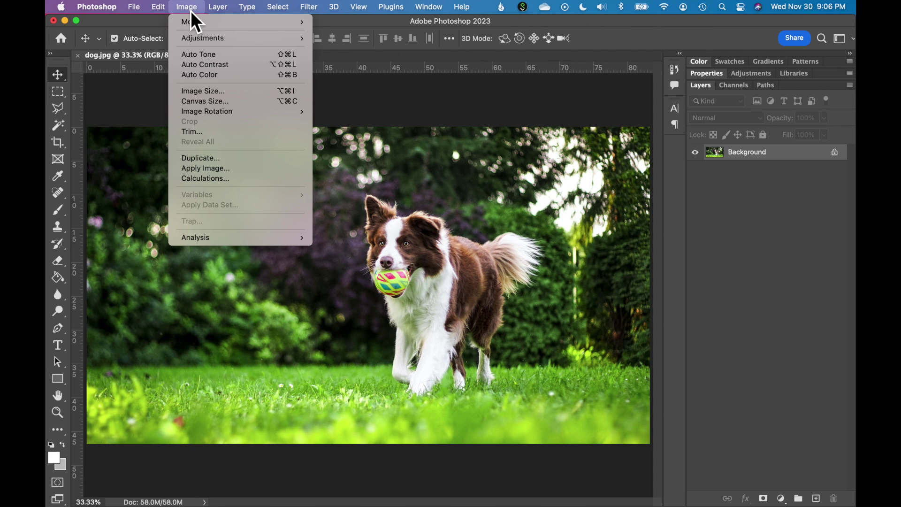
pyautogui.click(210, 98)
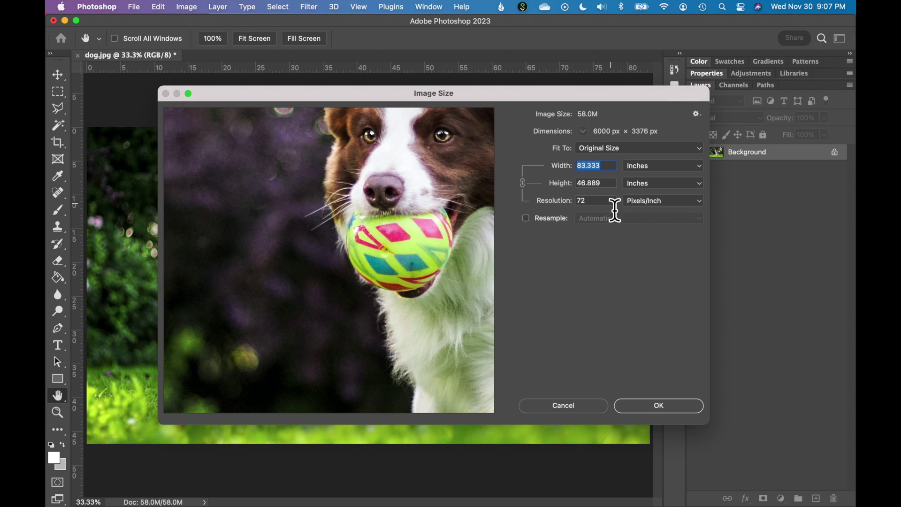
pyautogui.press('Tab')
pyautogui.press('Tab')
pyautogui.write('30')
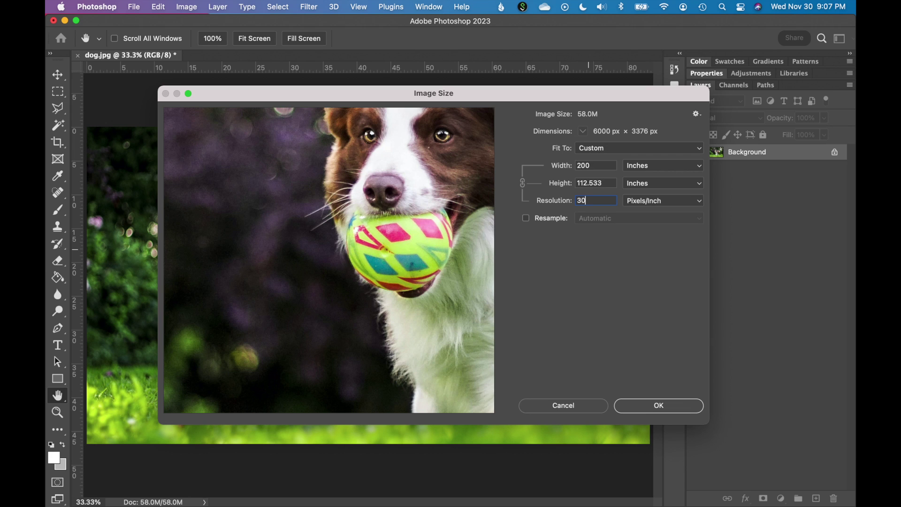
pyautogui.write('0')
# - Confirm the 300 ppi resolution in Image Size, giving a 20 × 11.253 inch photo
pyautogui.press('super+a')
pyautogui.click(681, 410)
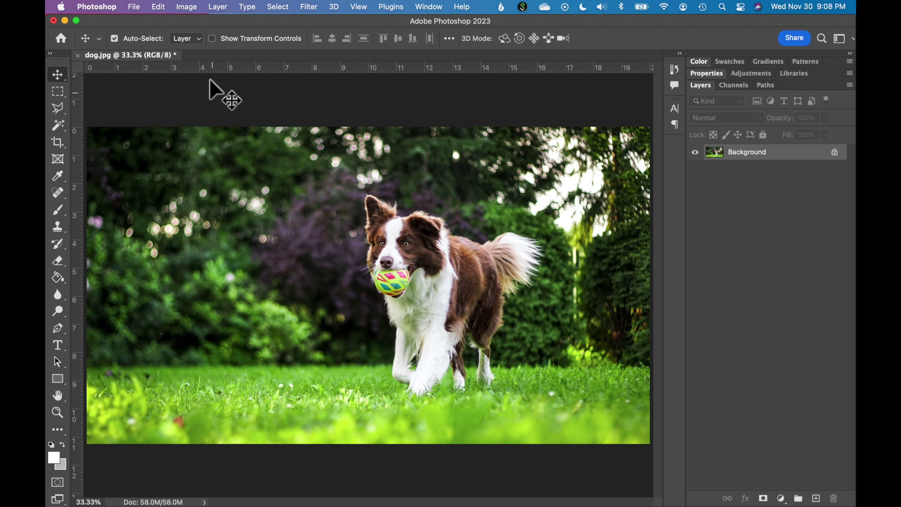
# - Change the dog photo's colour mode from RGB to CMYK Color
pyautogui.click(198, 10)
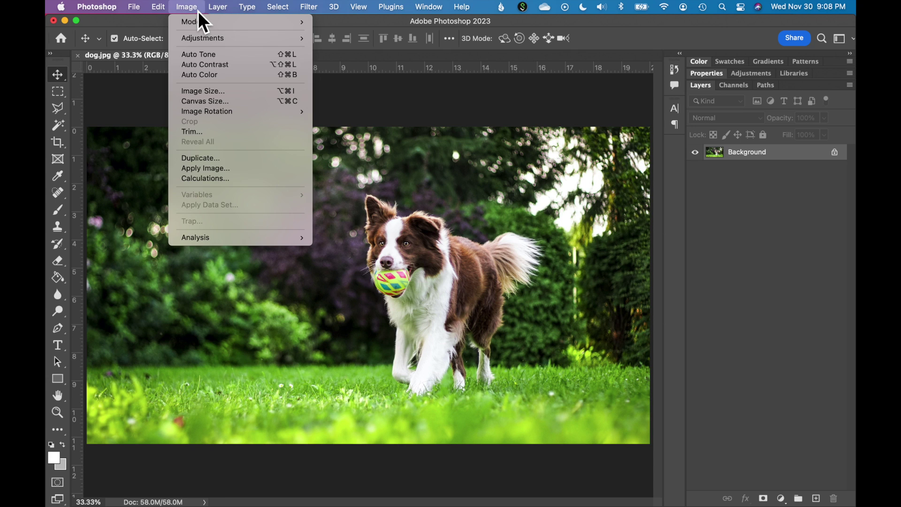
pyautogui.moveTo(192, 22)
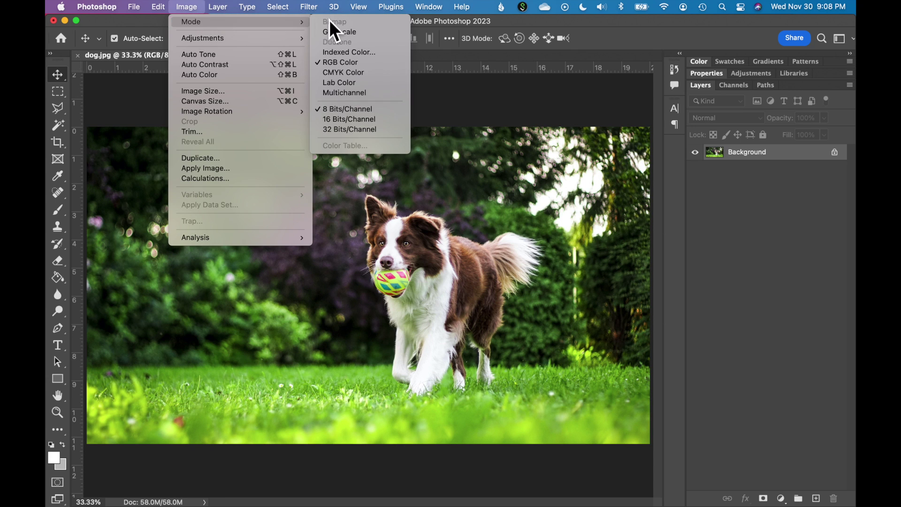
pyautogui.click(364, 76)
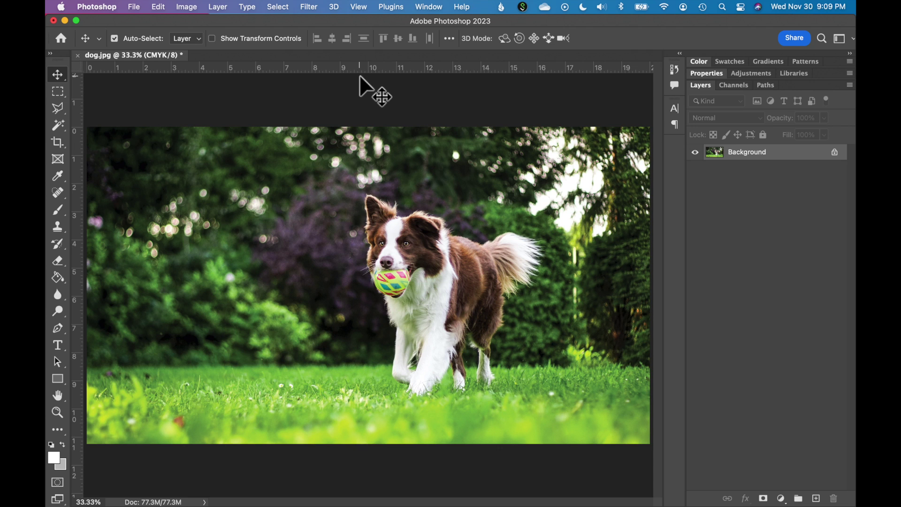
pyautogui.click(134, 7)
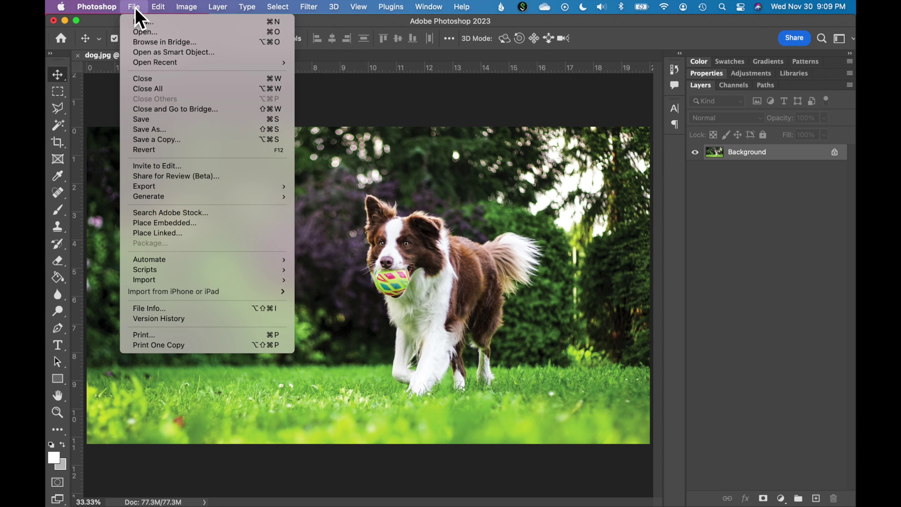
# - Save a copy named dog_print.jpg with JPEG quality 12 (Maximum)
pyautogui.click(157, 140)
pyautogui.write('dog_.jpg')
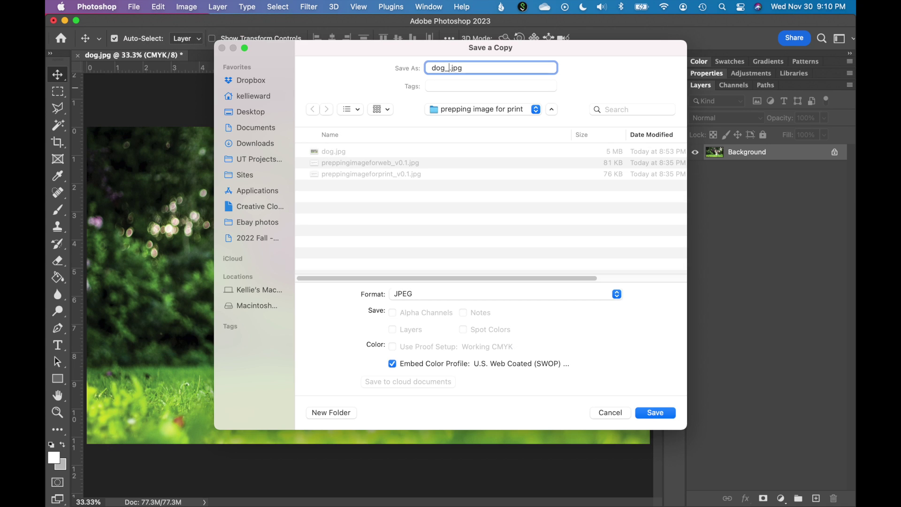
pyautogui.write('print')
pyautogui.click(662, 416)
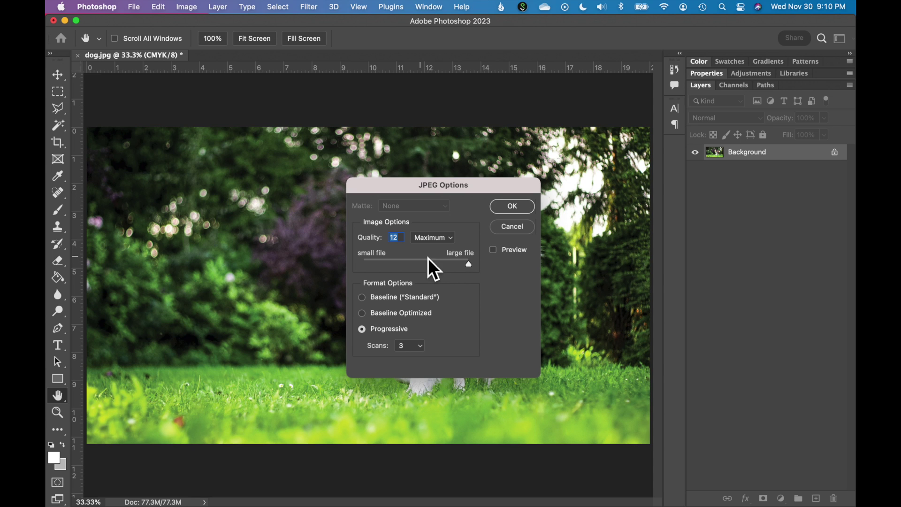
pyautogui.click(400, 262)
pyautogui.moveTo(402, 265); pyautogui.dragTo(513, 283)
pyautogui.click(512, 206)
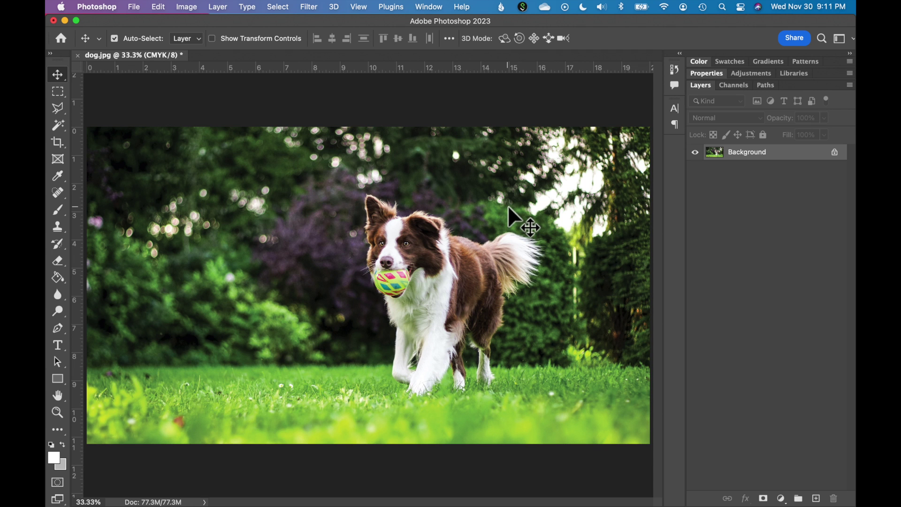